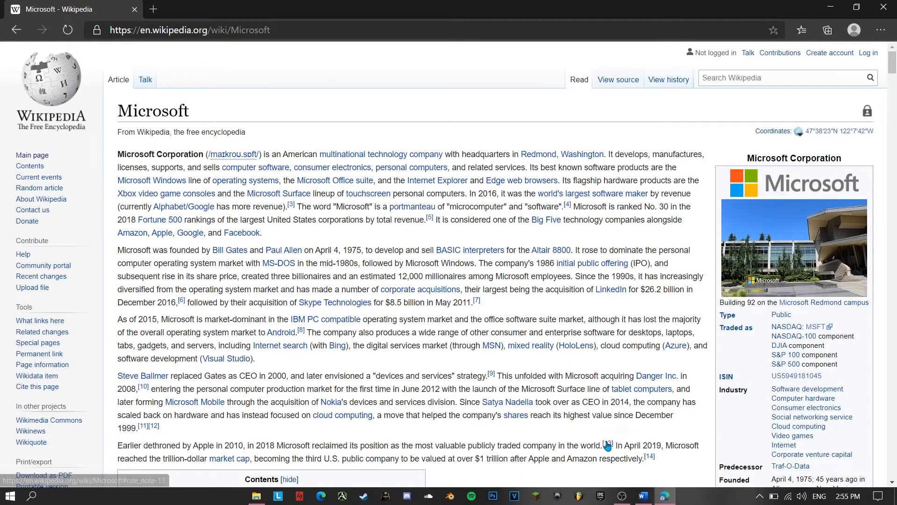
Copy the opening "Microsoft Corporation" paragraph from the Wikipedia article and paste it below the heading in the Word document
mouse_move(643, 500)
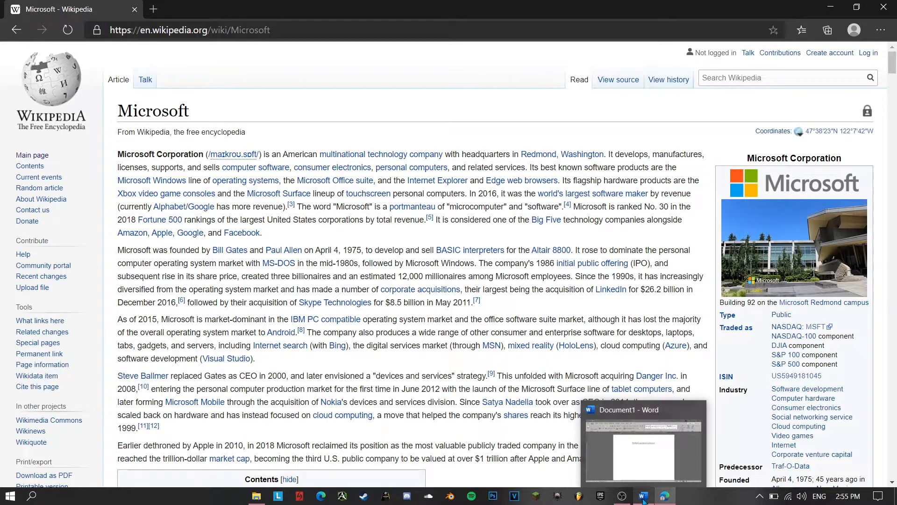
click(644, 499)
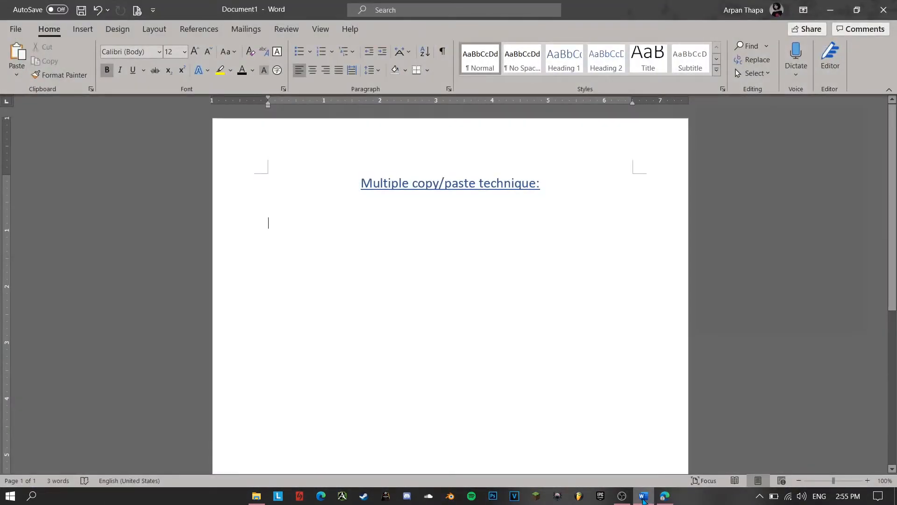
click(673, 495)
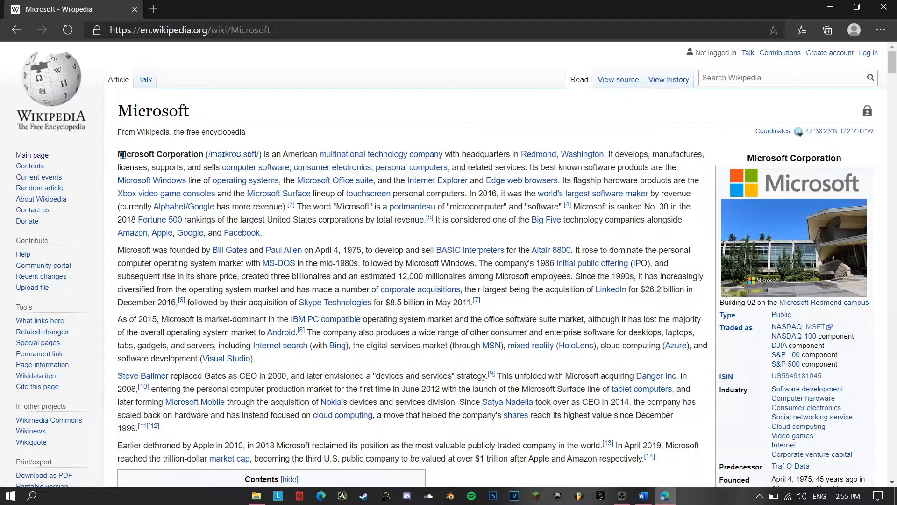
drag(123, 155, 275, 235)
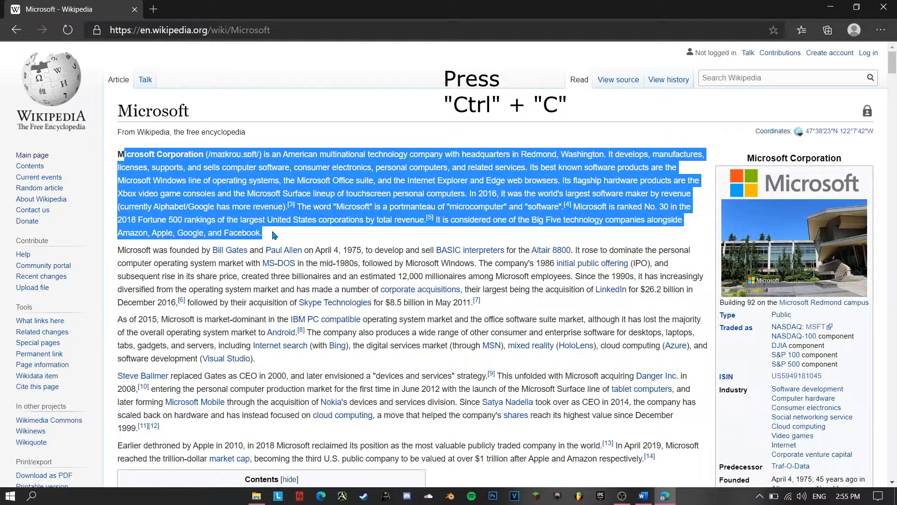
click(643, 496)
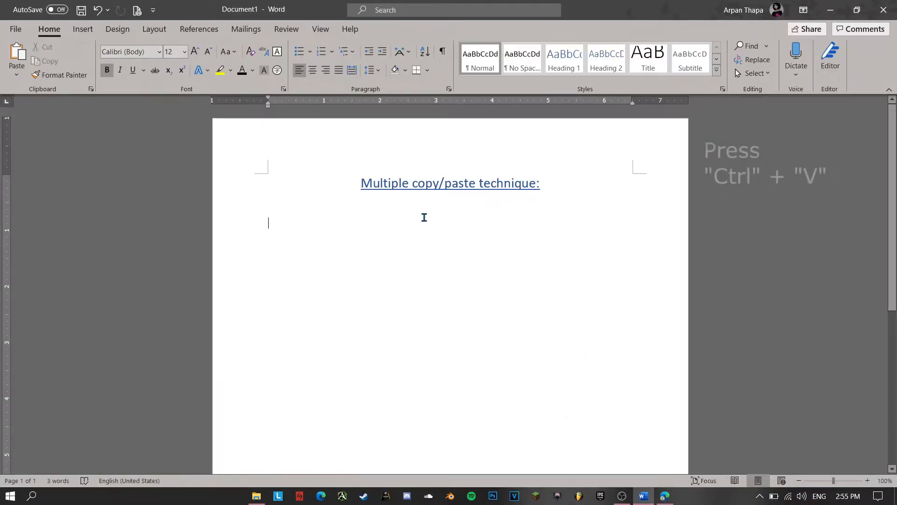
text(icrosoft Corporation (/maɪkroʊˌsɒft/) is an American multinational technology company with headquarters in Redmond, Washington. It develops, manufactures, licenses, supports, and sells computer software, consumer electronics, personal computers, and related services. Its best known software products are the Microsoft Windows line of operating systems, the Microsoft Office suite, and the Internet Explorer and Edge web browsers. Its flagship hardware products are the Xbox video game consoles and the Microsoft Surface lineup of touchscreen personal computers. In 2016, it was the world's largest software maker by revenue (currently Alphabet/Google has more revenue).[3] The word "Microsoft" is a portmanteau of "microcomputer" and "software".[4] Microsoft is ranked No. 30 in the 2018 Fortune 500 rankings of the largest United States corporations by total revenue.[5] It is considered one of the Big Five technology companies alongside Amazon, Apple, Google, and Facebook.)
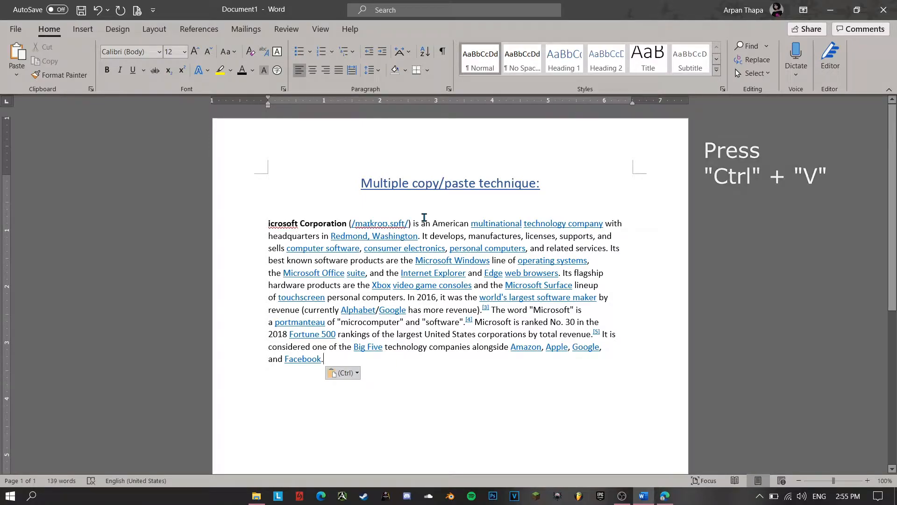
key(Return)
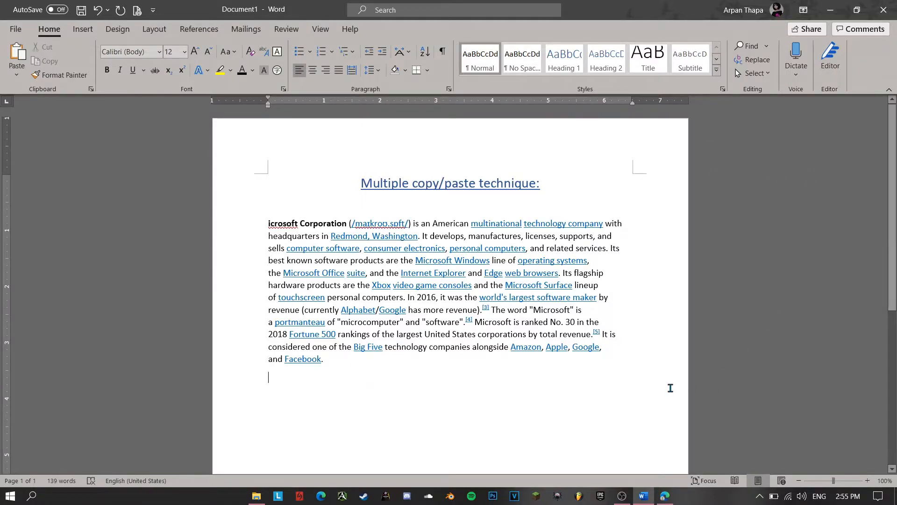
Copy the "As of 2015" paragraph from the Wikipedia article and paste it below the first paragraph in Word
click(665, 495)
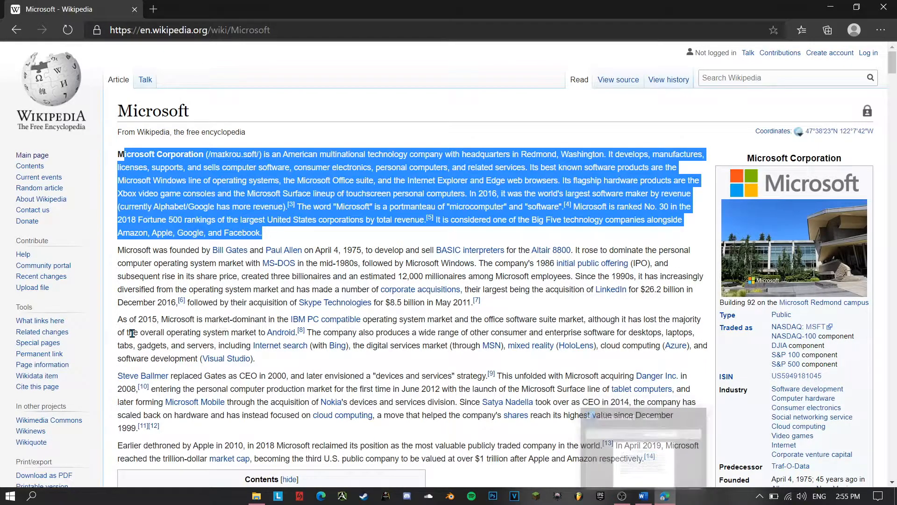
drag(119, 319, 274, 362)
key(ctrl+c)
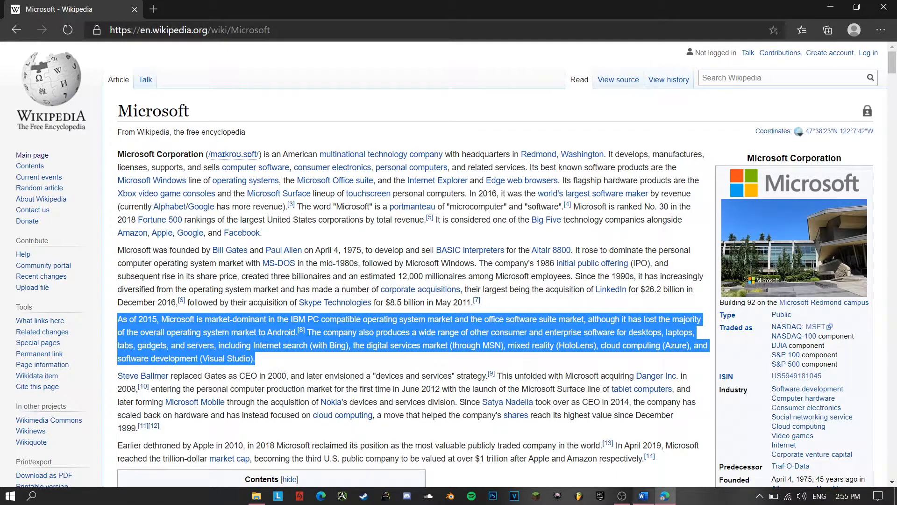
click(643, 496)
click(565, 447)
key(ctrl+v)
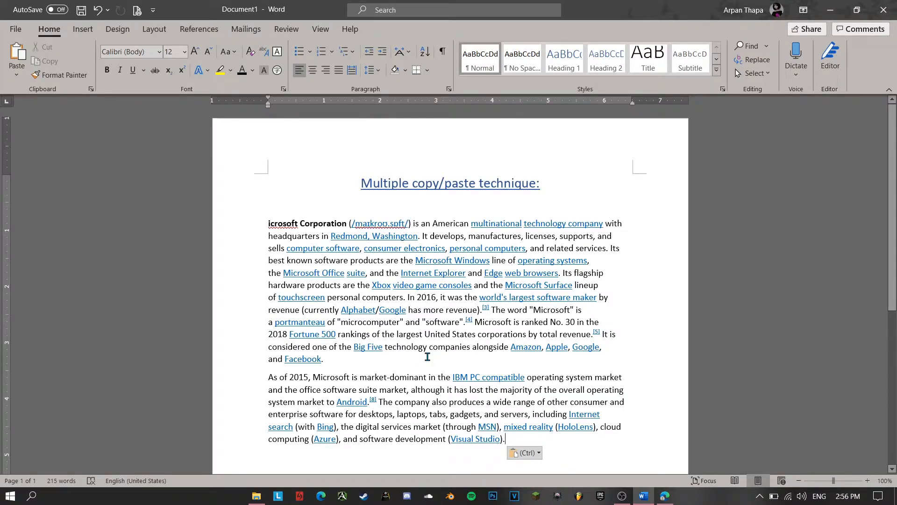
Paste the "As of 2015" paragraph again as its own separate paragraph and start a new line below it
key(ctrl)
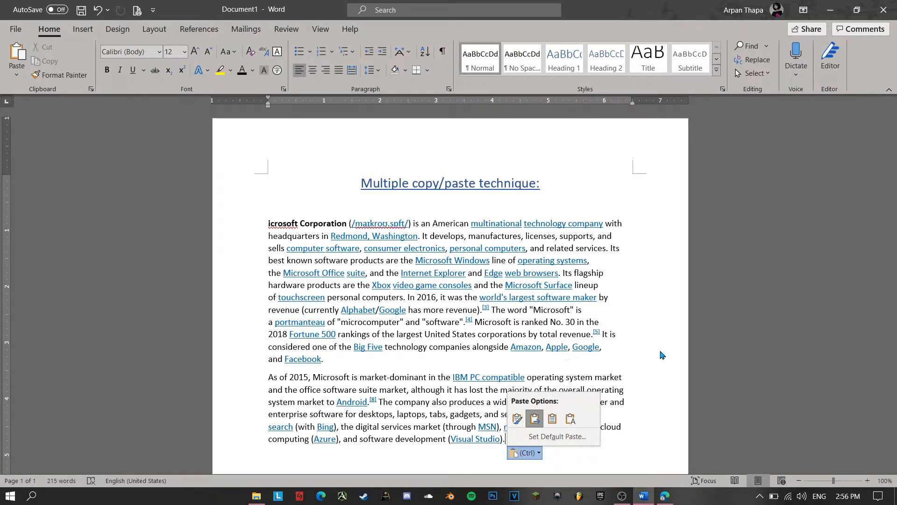
key(Escape)
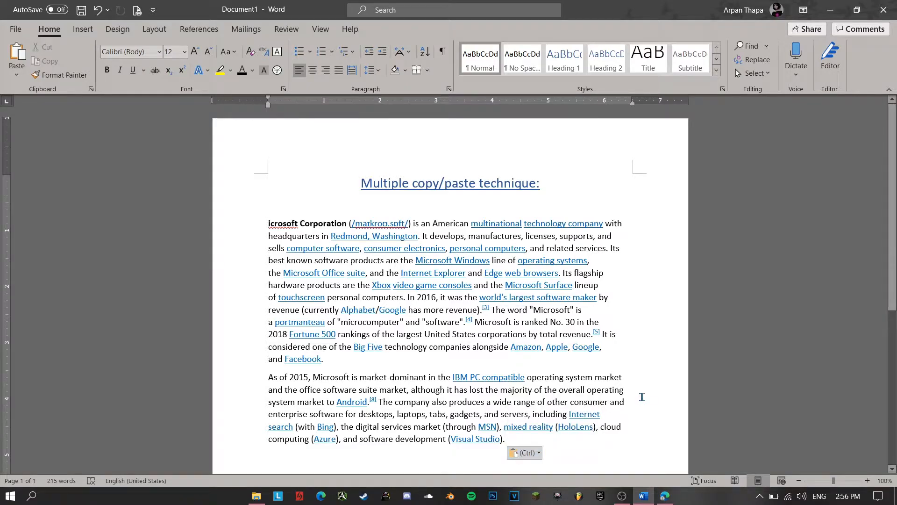
key(ctrl+v)
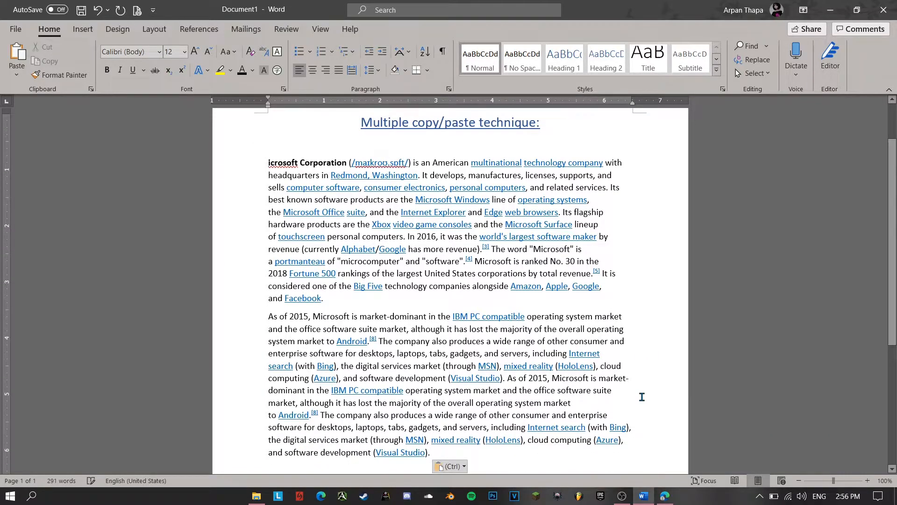
click(508, 380)
key(Return)
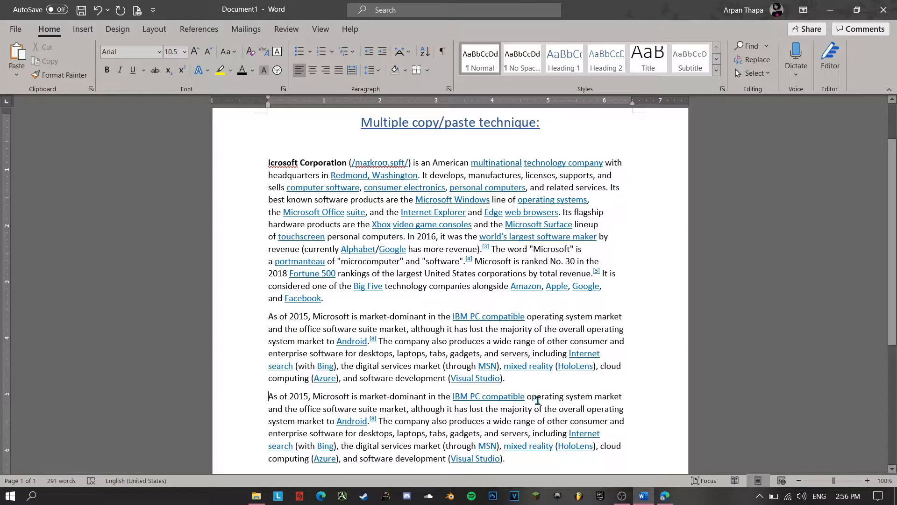
click(520, 455)
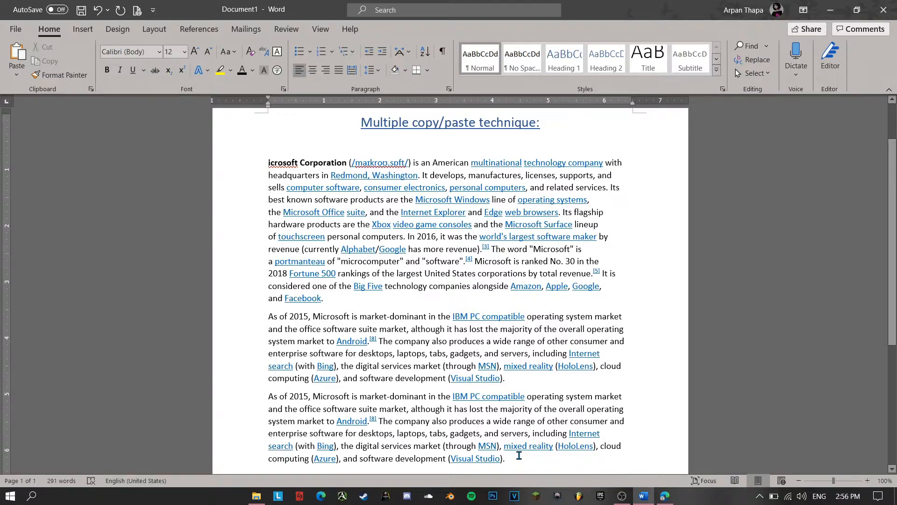
key(Return)
key(Return)
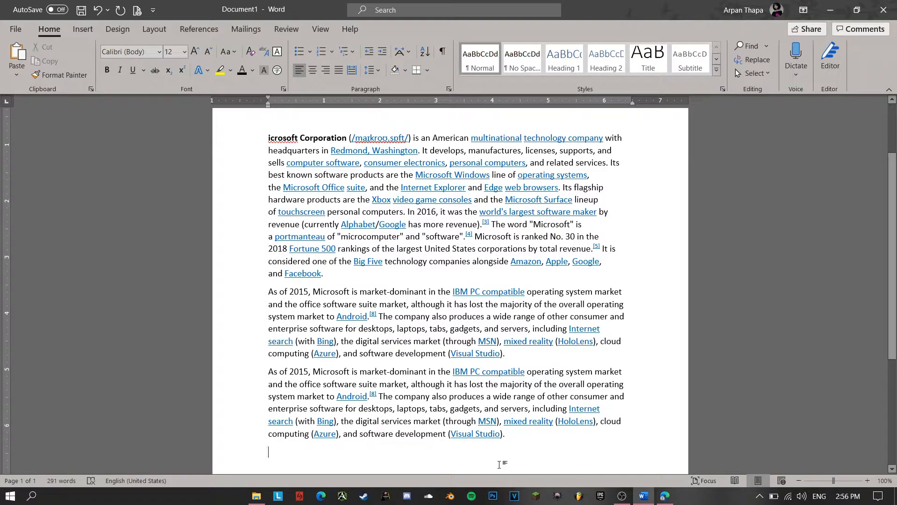
Add the missing bold "M" so that the first paragraph begins with "Microsoft Corporation"
key(ctrl+b)
text(M)
key(BackSpace)
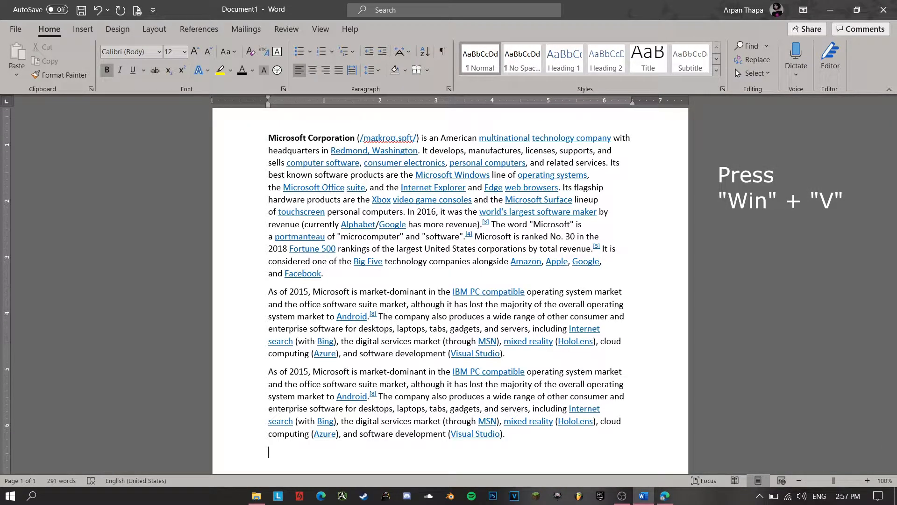
Check the clipboard history in Word, and copy the first four paragraphs of the Wikipedia article one after another
key(super+v)
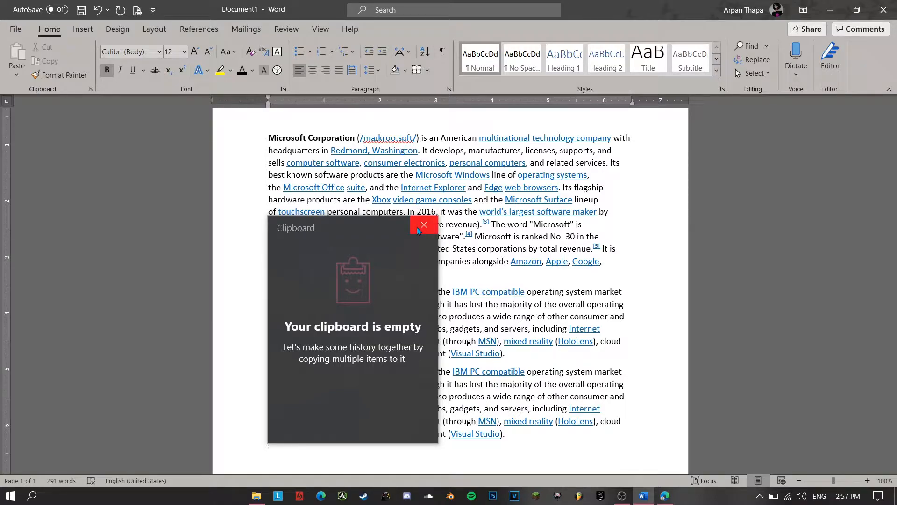
click(665, 498)
click(667, 499)
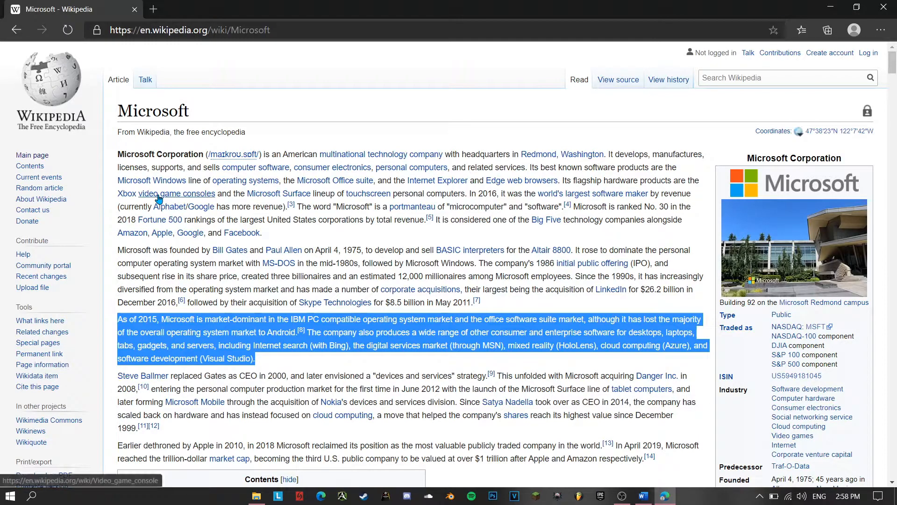
drag(118, 154, 269, 233)
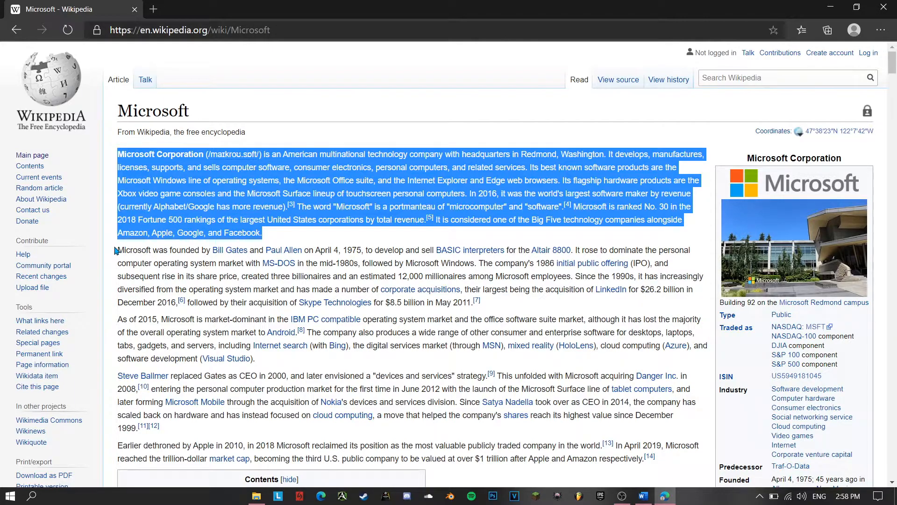
drag(121, 250, 203, 264)
drag(118, 250, 497, 304)
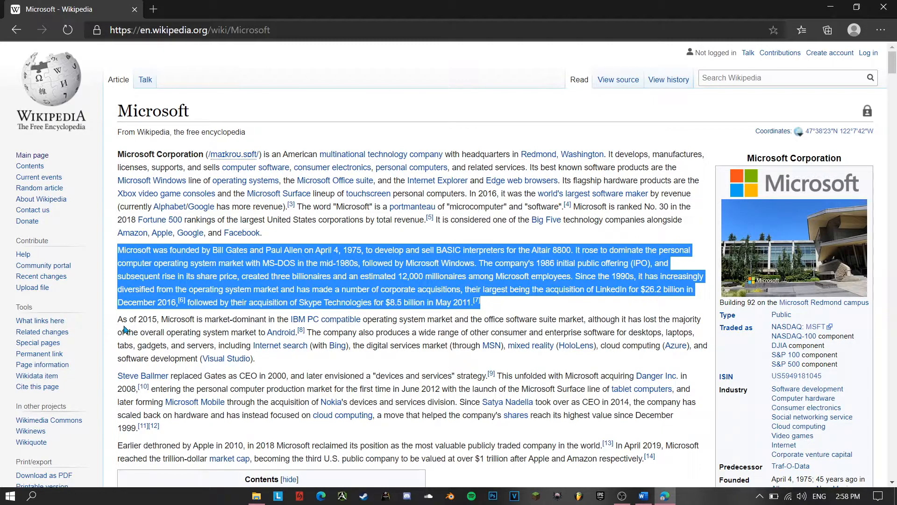
drag(118, 320, 294, 359)
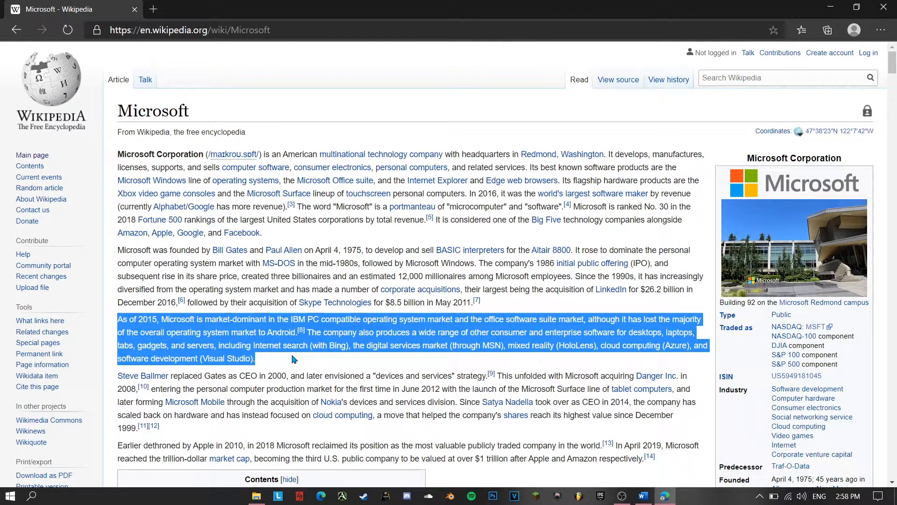
mouse_move(121, 379)
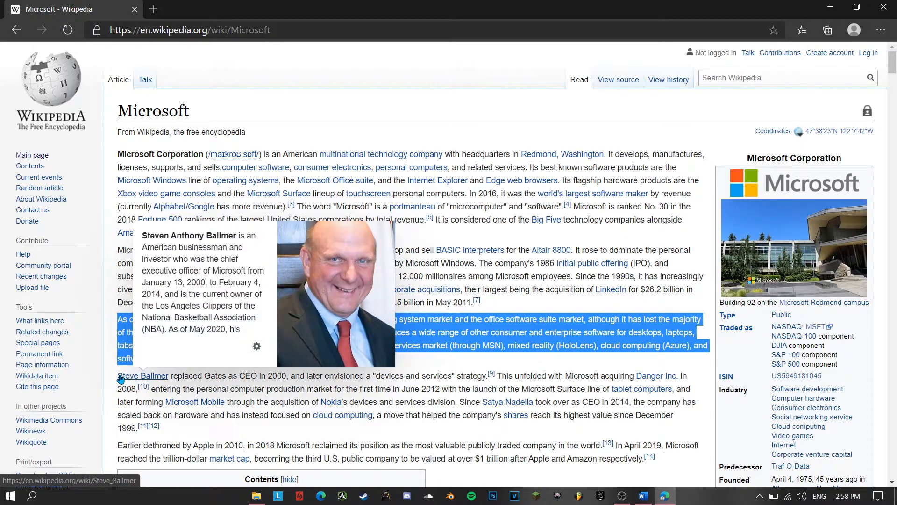
drag(118, 377, 256, 429)
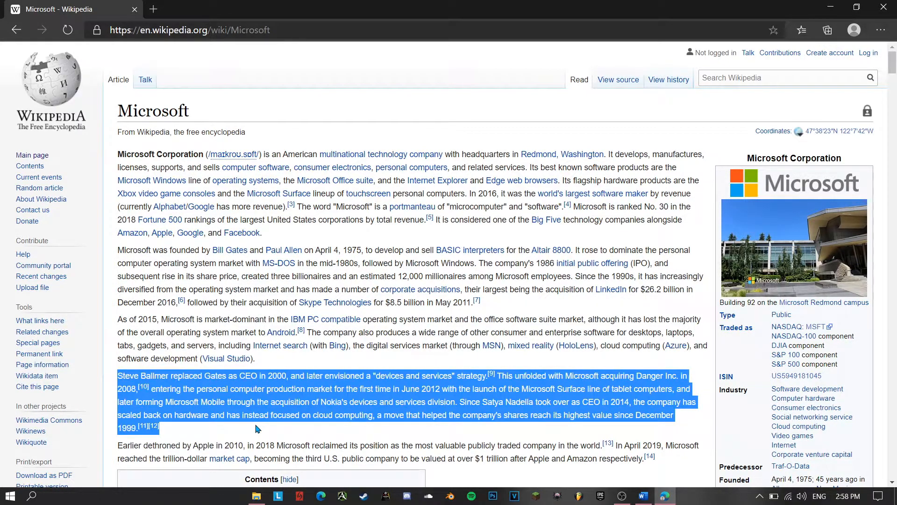
Add blank lines in Word until page 2 begins and paste the "As of 2015" paragraph there from the clipboard history
click(644, 495)
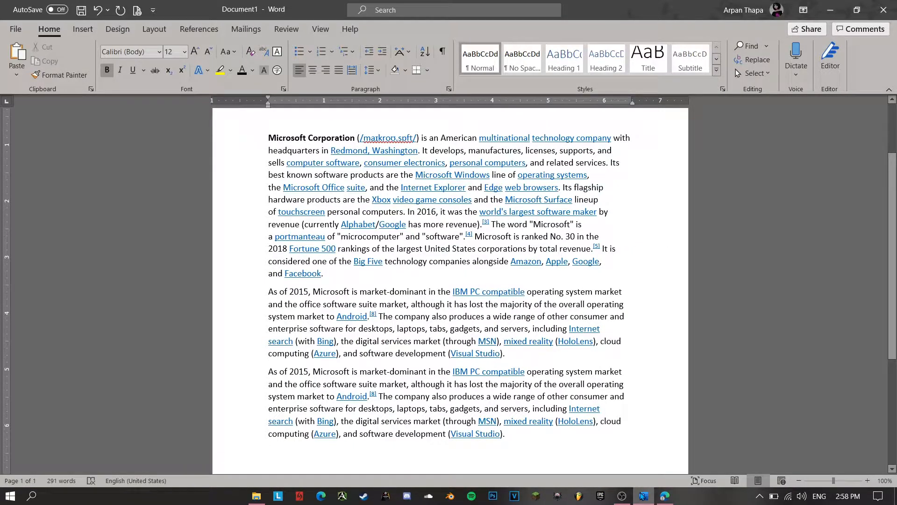
key(Return)
key(Return)
key(Return)
key(Return)
key(Return)
key(Return)
key(Return)
key(Return)
key(Return)
key(Return)
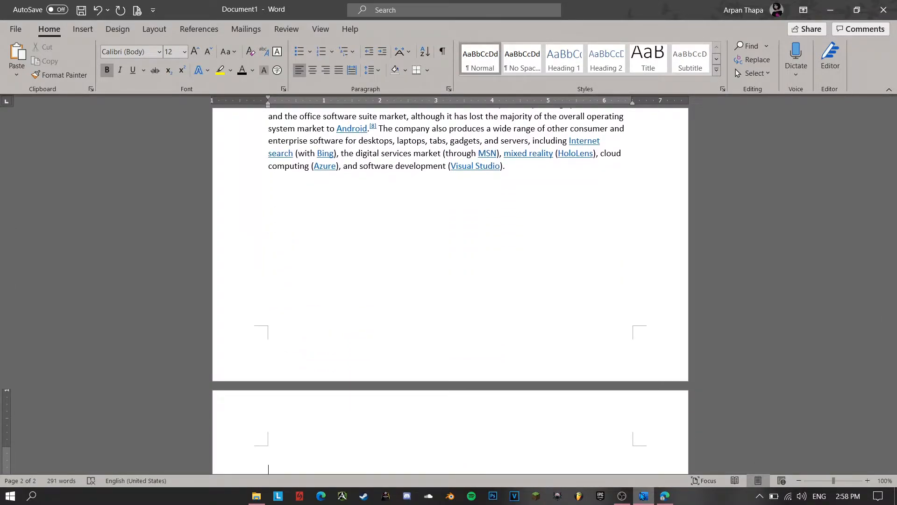
key(super+v)
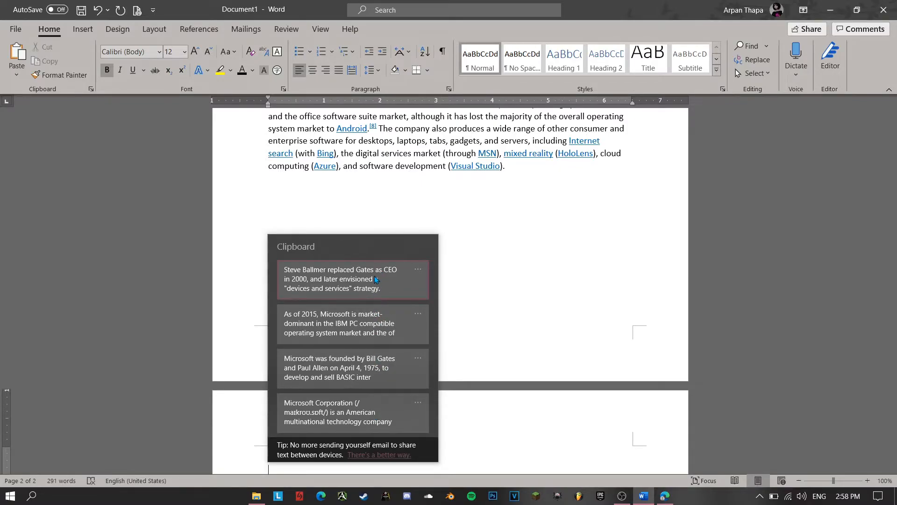
click(476, 257)
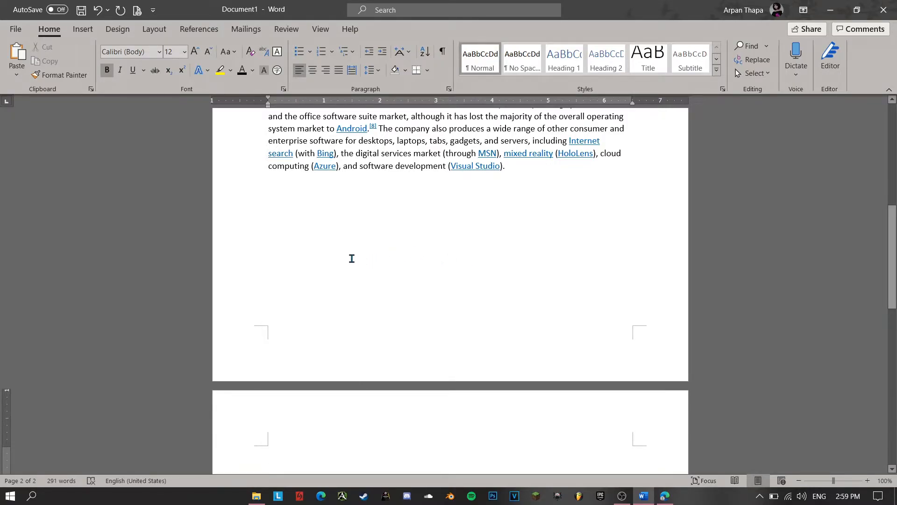
key(super+v)
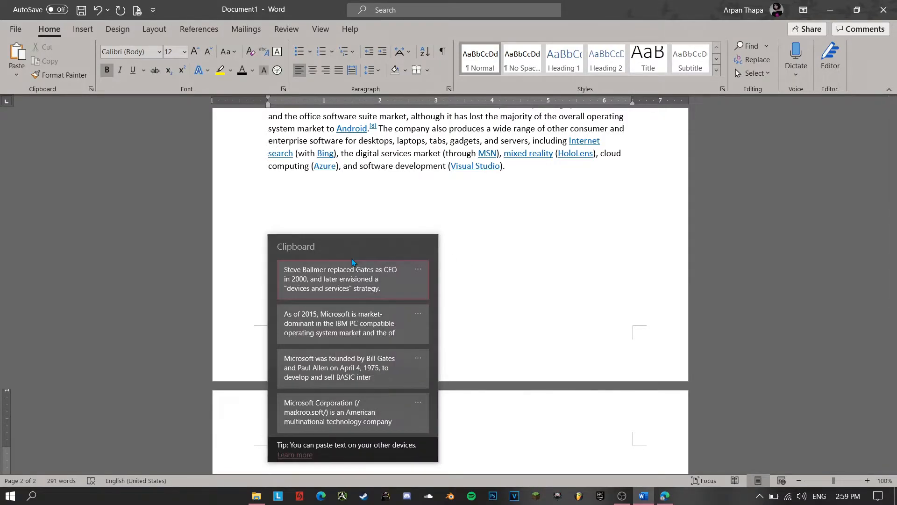
click(344, 325)
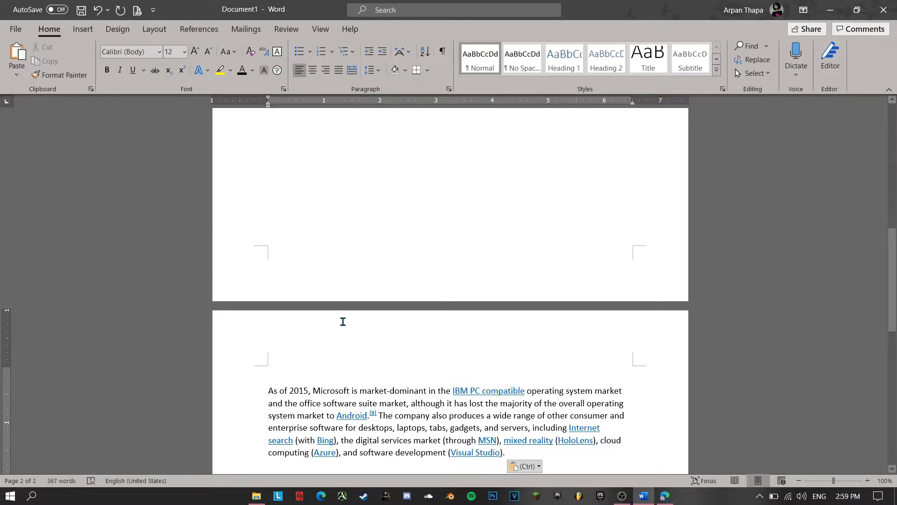
Paste the "Microsoft was founded" and "Steve Ballmer replaced Gates" paragraphs from the clipboard history directly after the page 2 text
key(super+v)
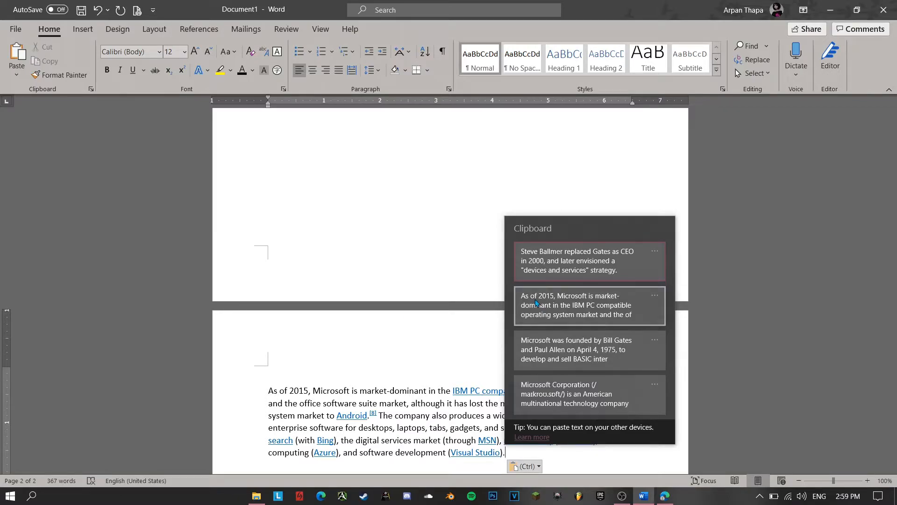
click(540, 352)
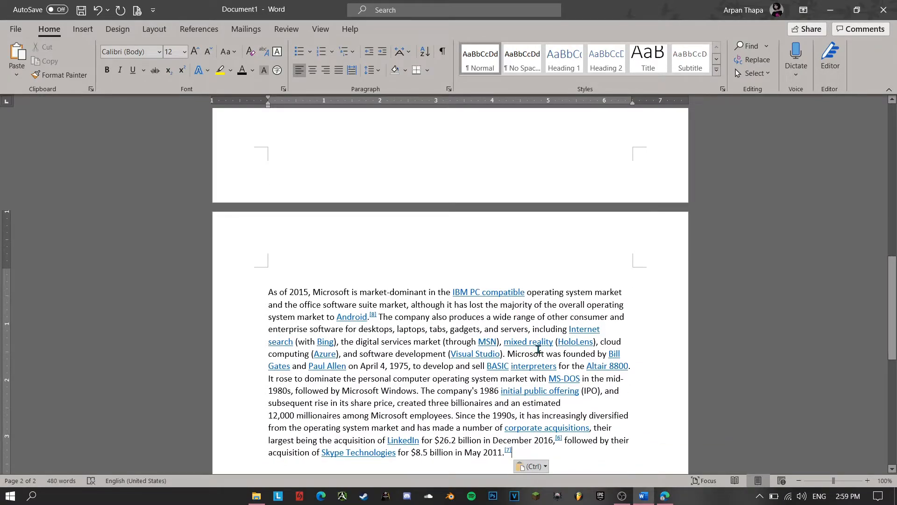
key(super+v)
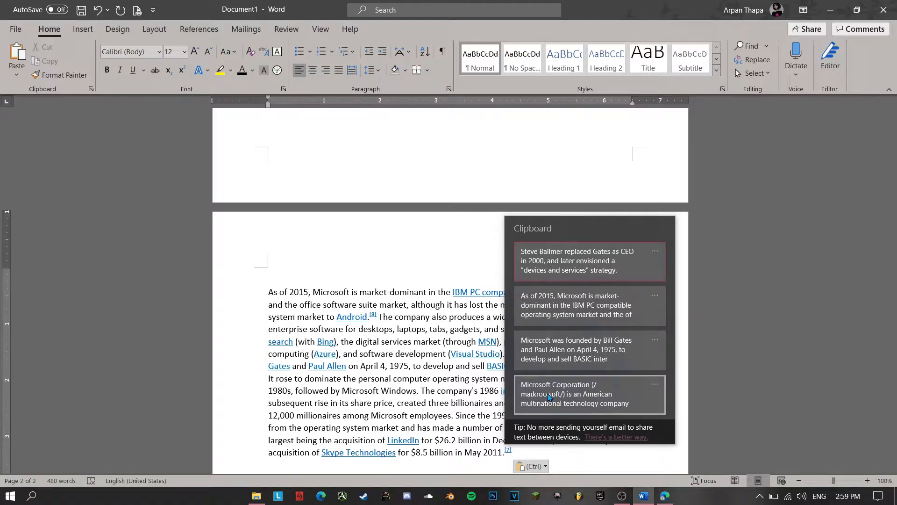
Start a new paragraph at the end and paste the "Microsoft was founded" entry there from the clipboard history
key(Return)
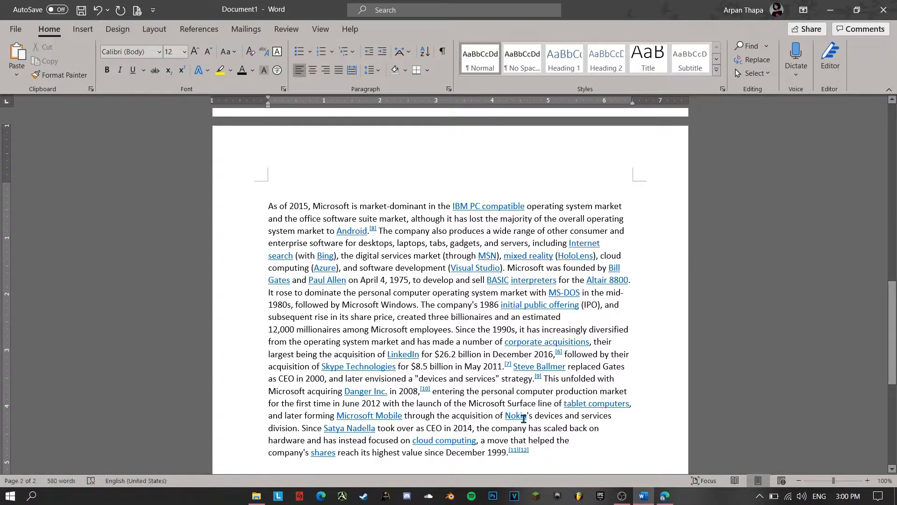
key(super+v)
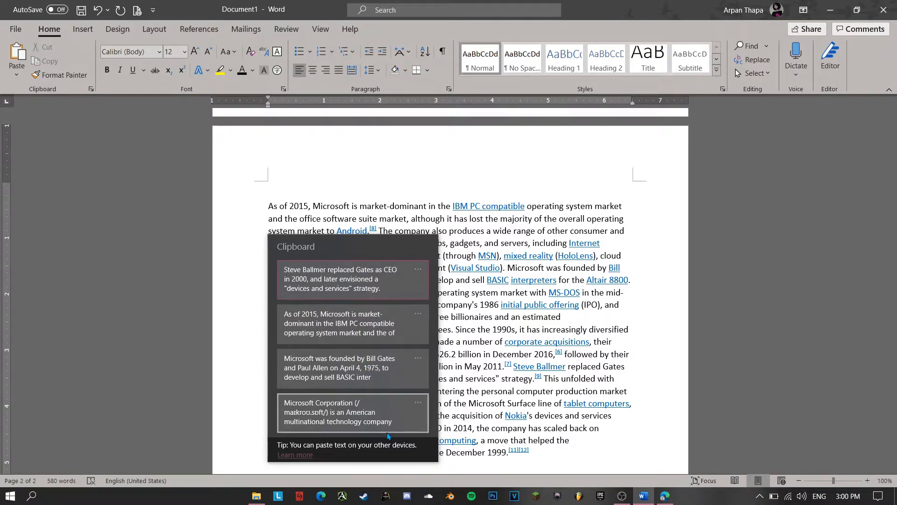
click(388, 372)
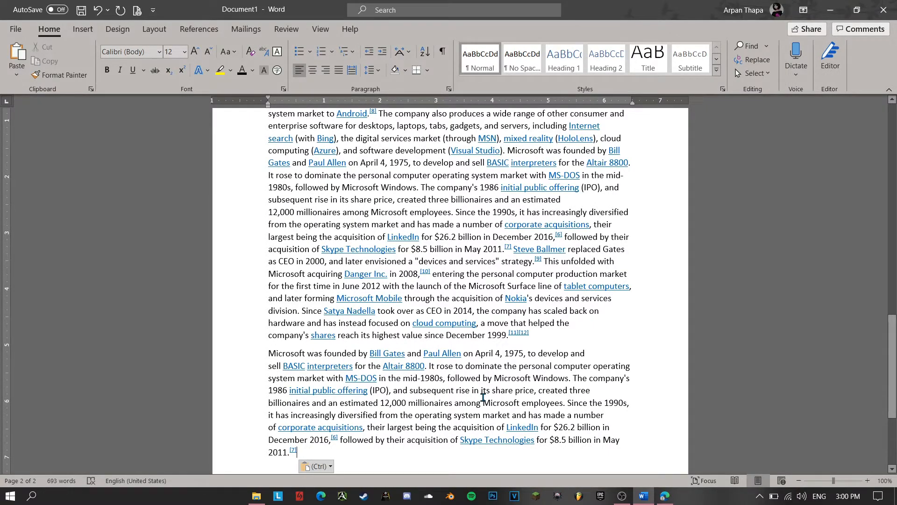
Delete the "Steve Ballmer replaced Gates" entry from the Windows clipboard history
key(super+v)
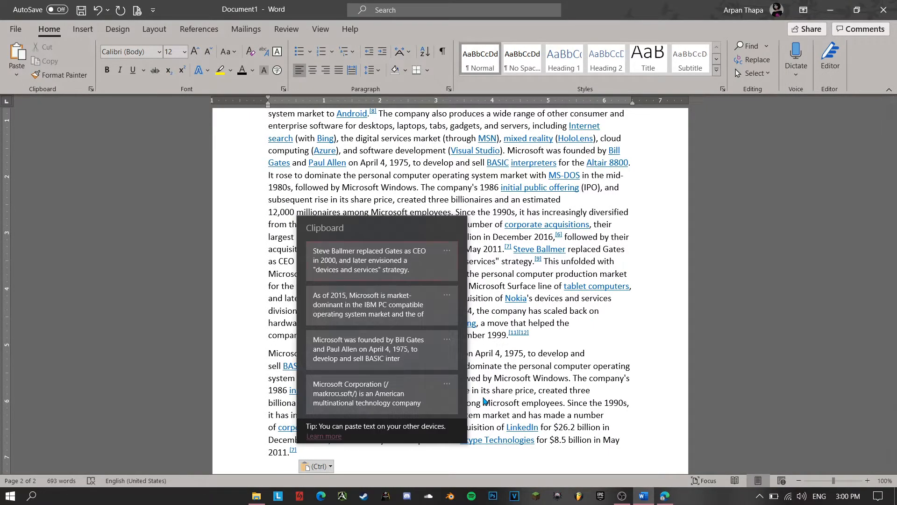
click(448, 250)
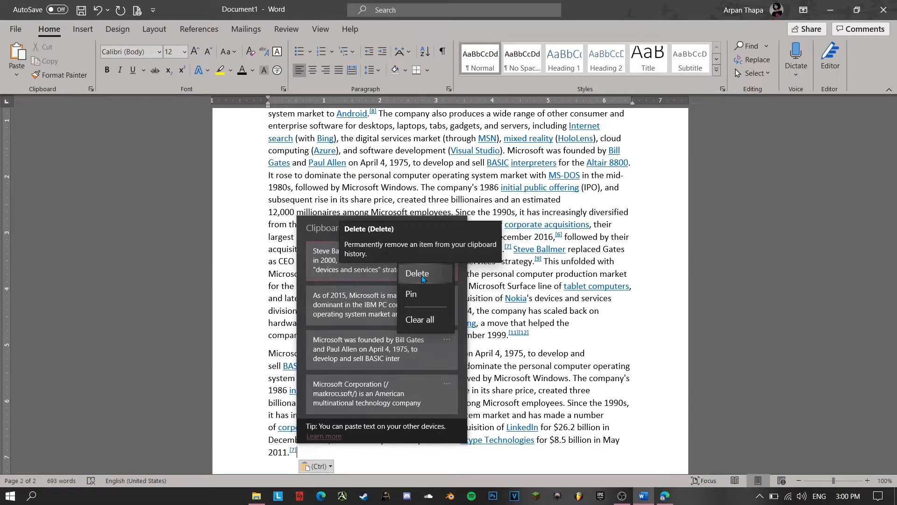
click(421, 276)
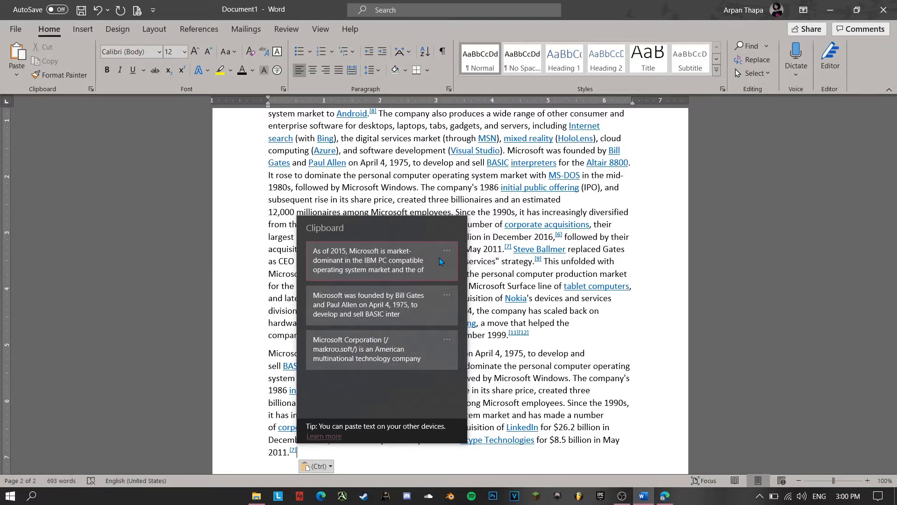
Pin the "As of 2015" entry in the clipboard history, and unpin it again
click(444, 253)
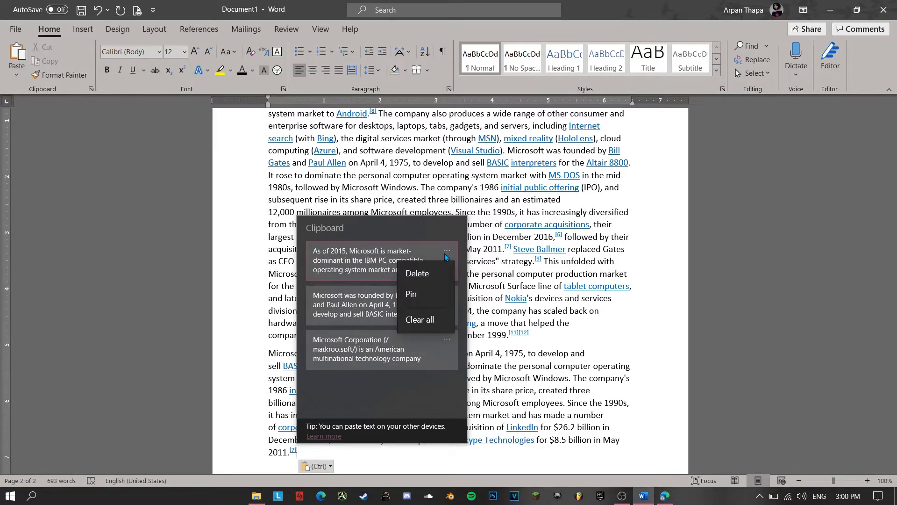
click(422, 299)
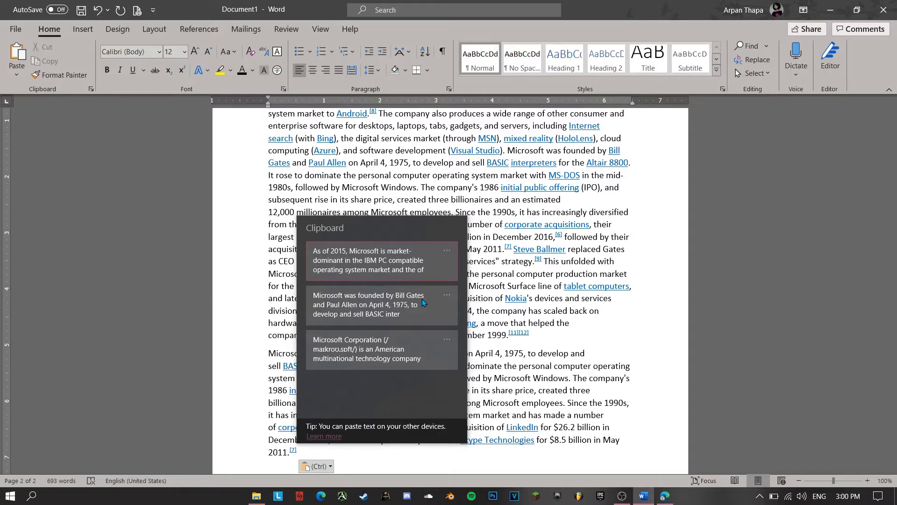
click(447, 251)
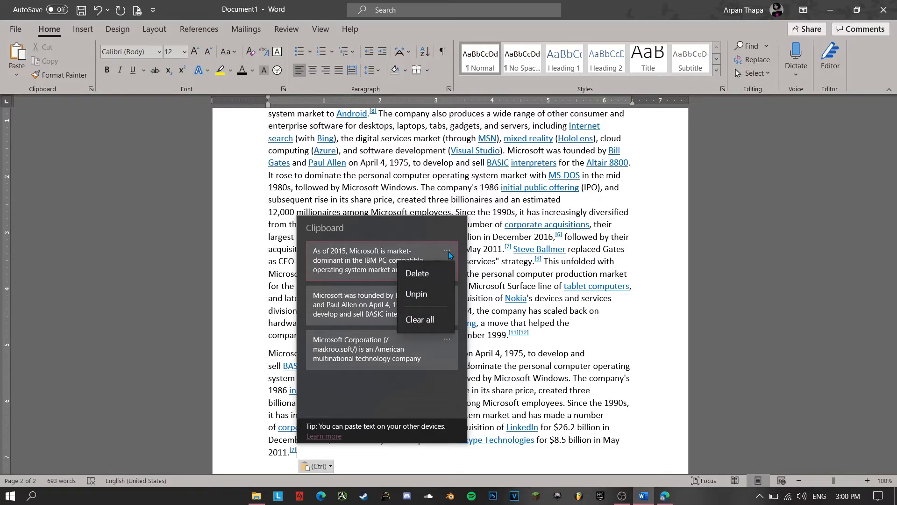
click(434, 292)
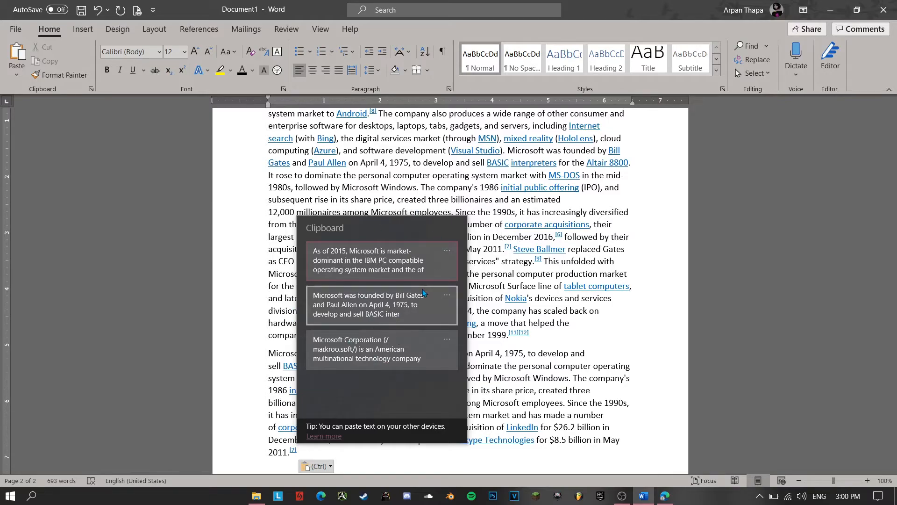
Clear all remaining entries from the clipboard history
click(448, 252)
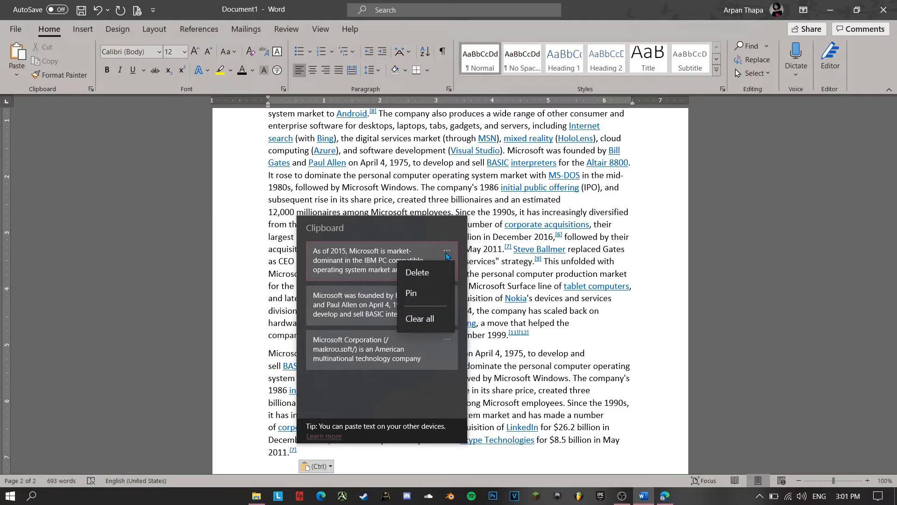
click(407, 327)
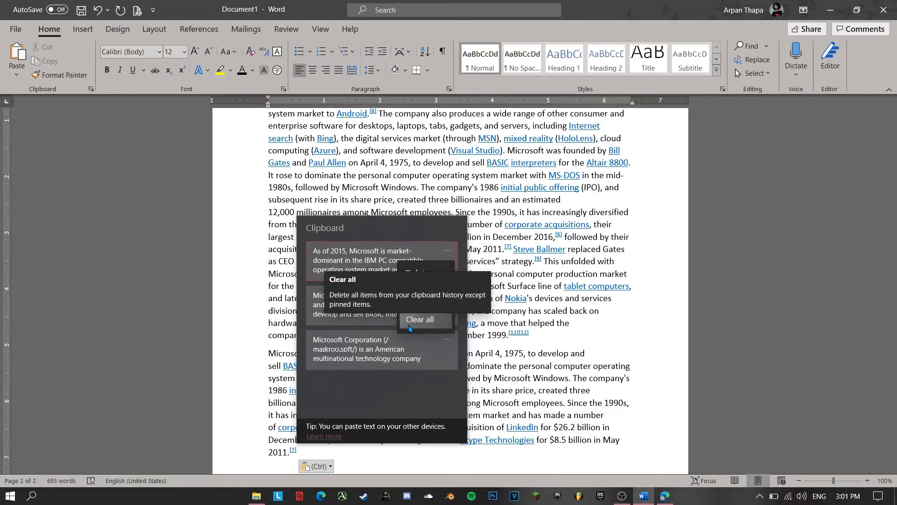
click(409, 327)
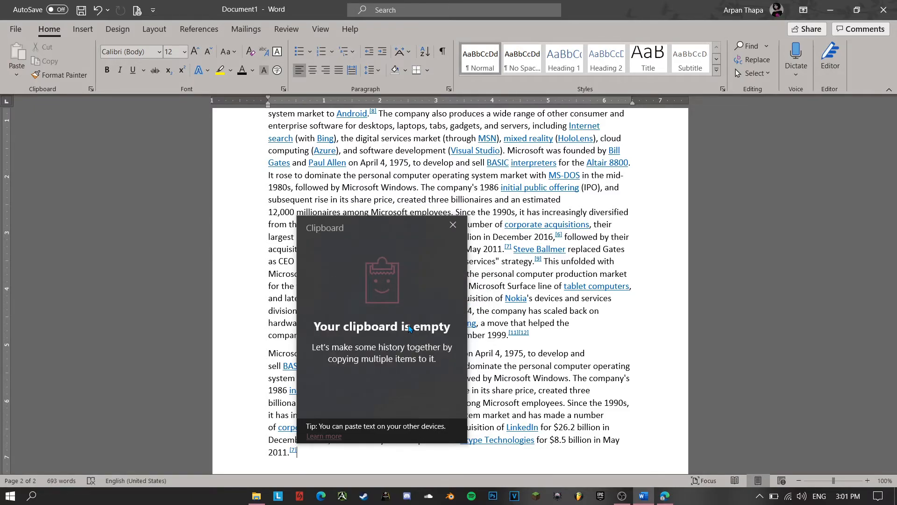